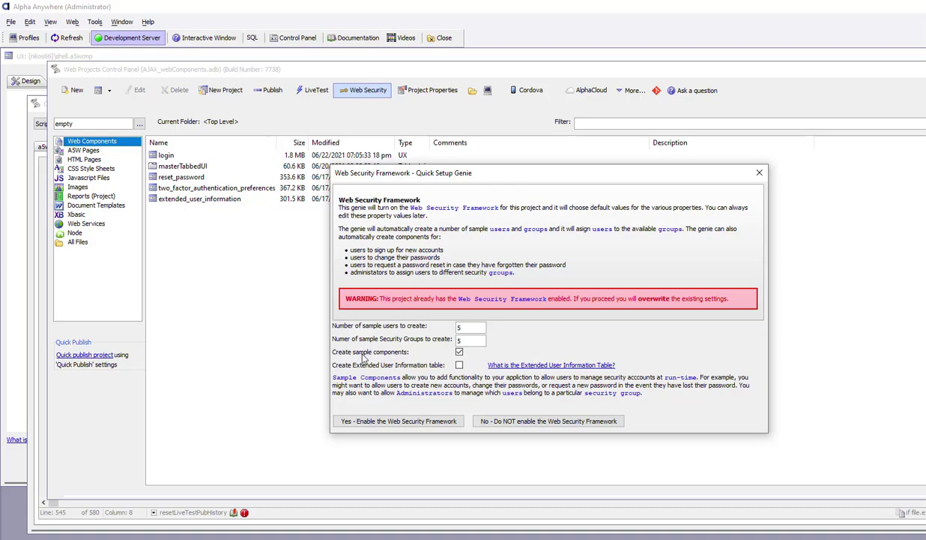
Dismiss the Web Security setup genie and open the login component for editing, creating an initial backup.
left_click(758, 175)
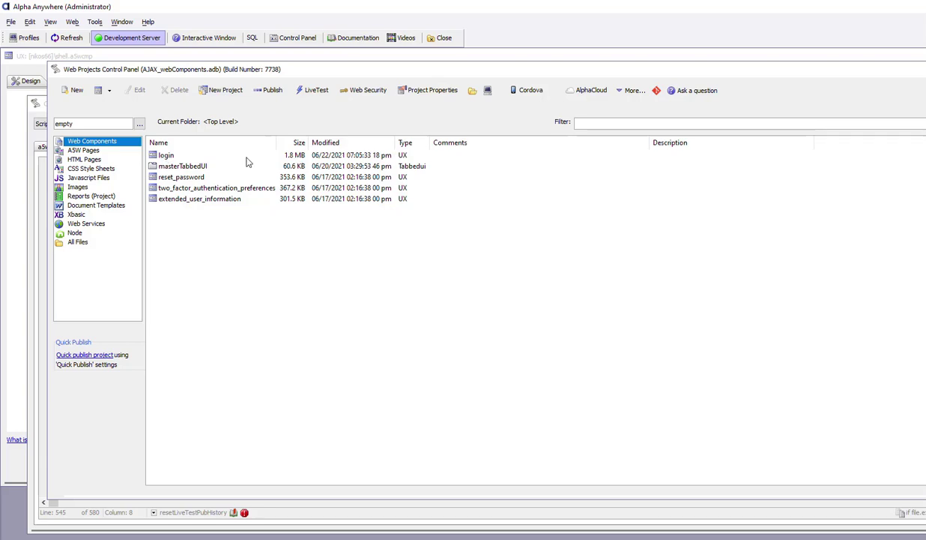
double_click(166, 157)
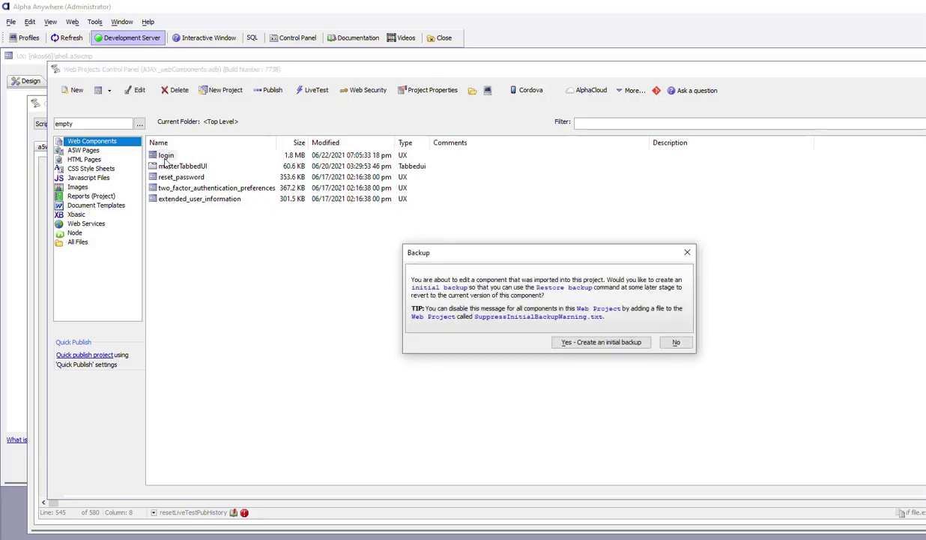
left_click(558, 342)
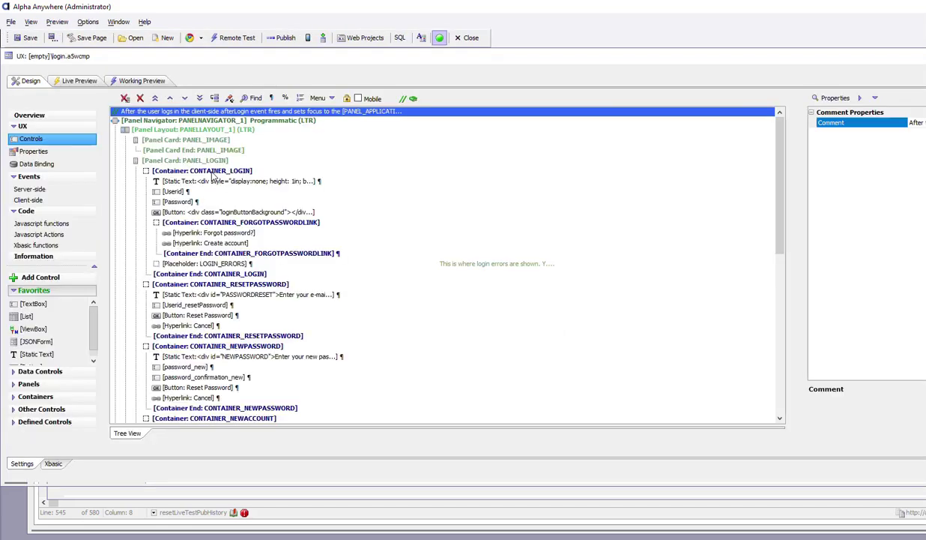
Preview the login component and check how its User ID and Password fields behave when focused.
left_click(143, 80)
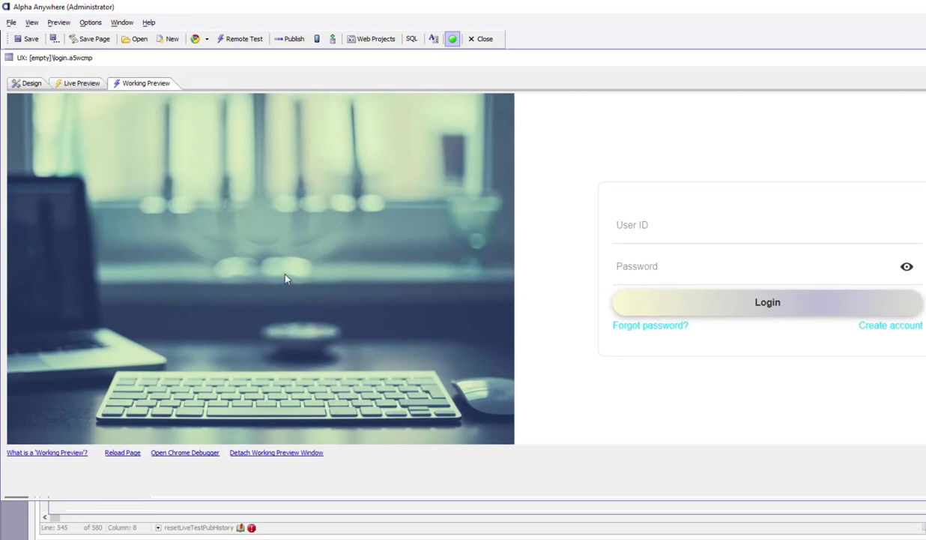
left_click(649, 228)
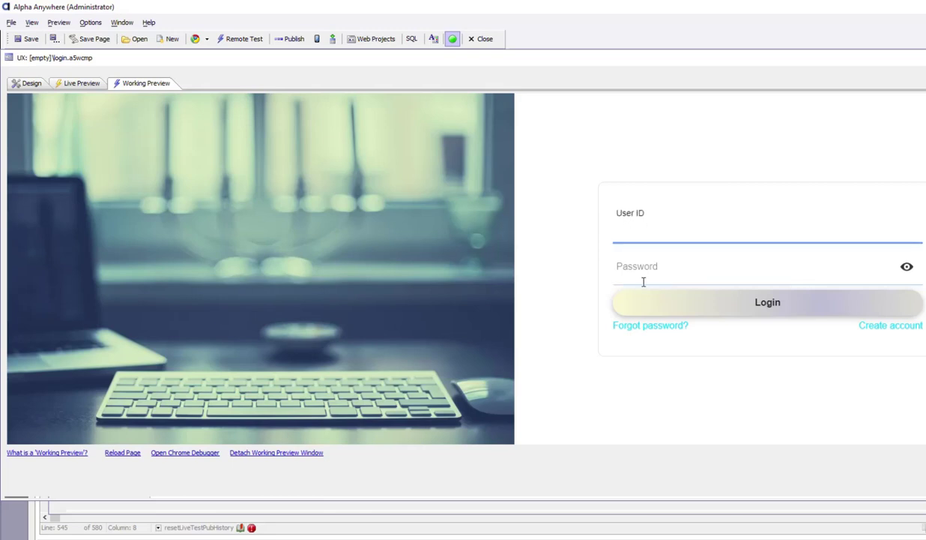
left_click(640, 270)
left_click(639, 228)
left_click(638, 264)
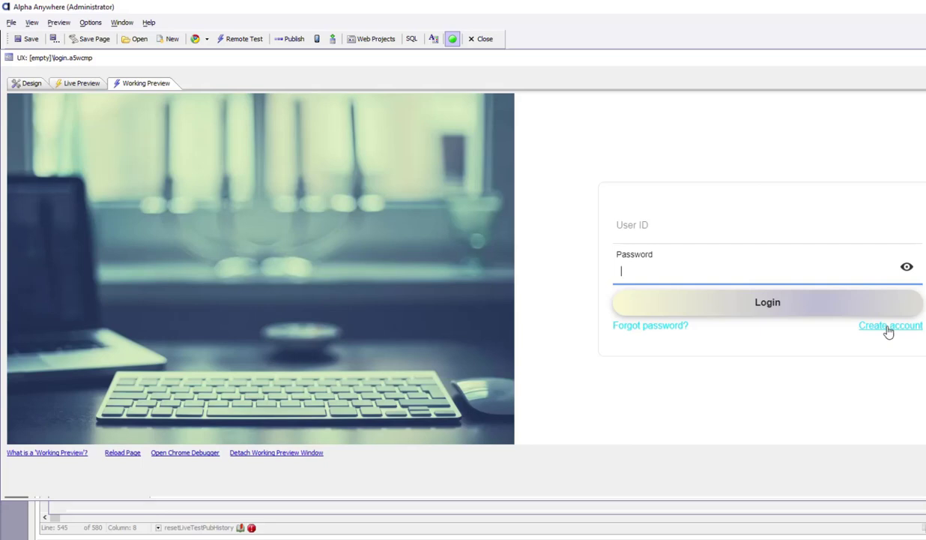
Turn off Allow password reset in the component's Login properties and preview the login form.
left_click(27, 84)
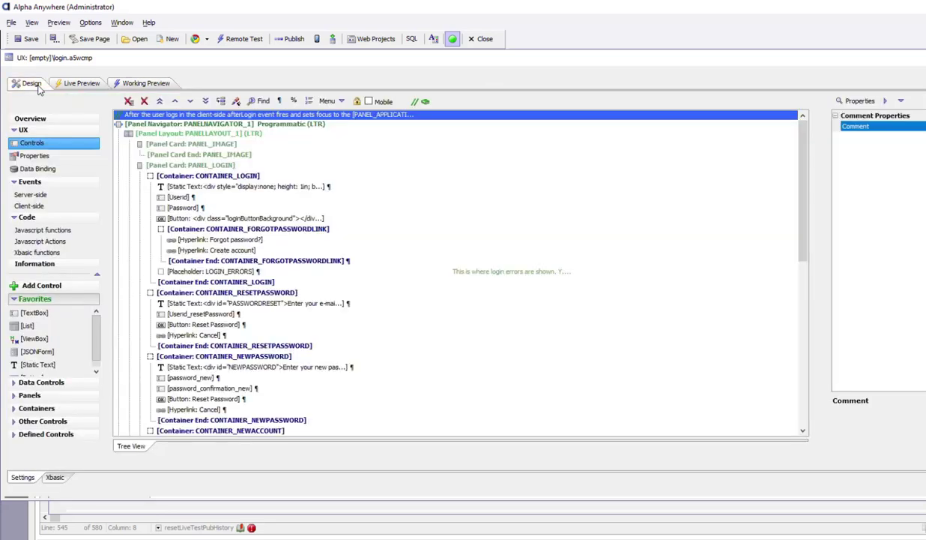
left_click(34, 156)
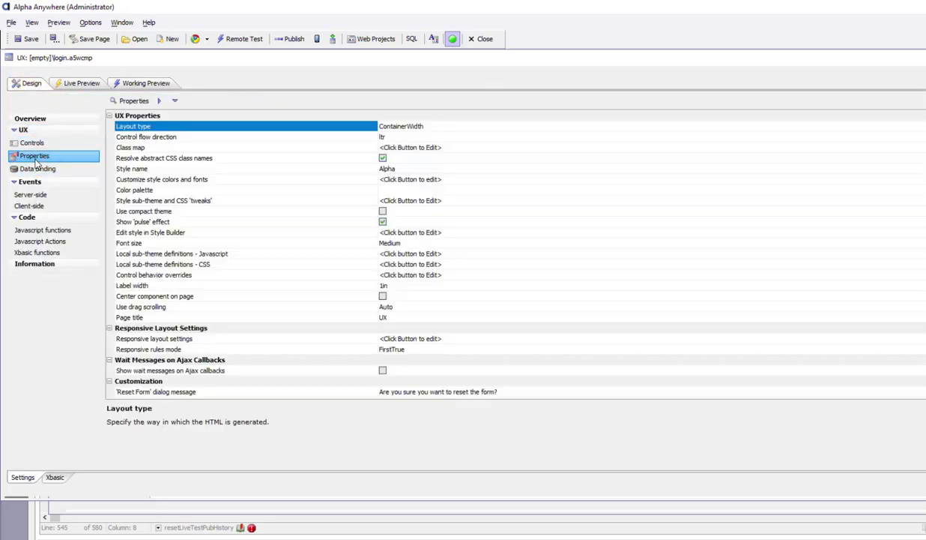
scroll(137, 197, "down", 12)
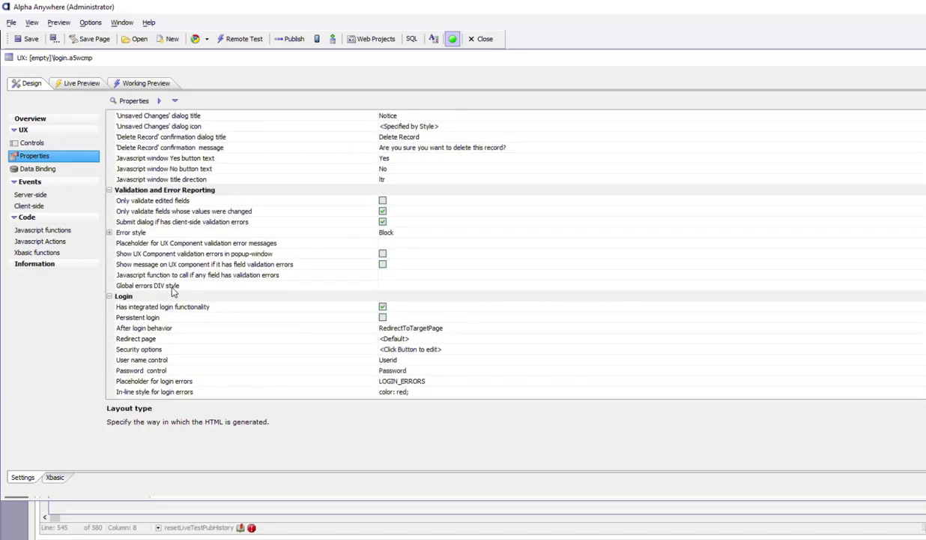
scroll(160, 266, "down", 1)
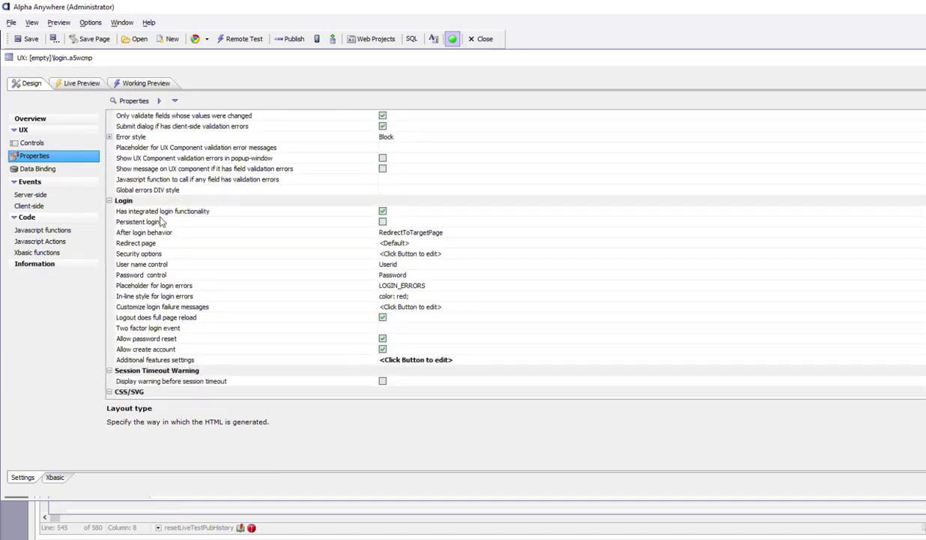
left_click(382, 339)
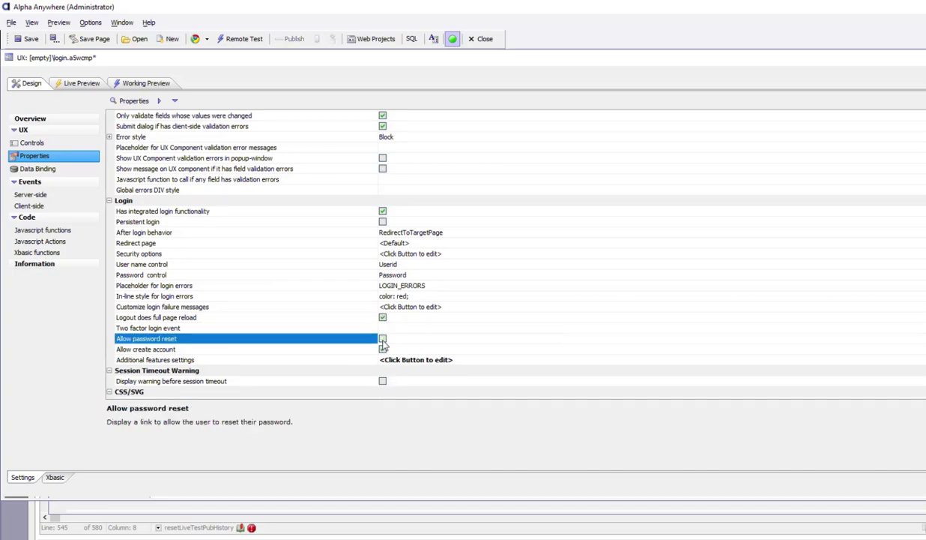
left_click(154, 88)
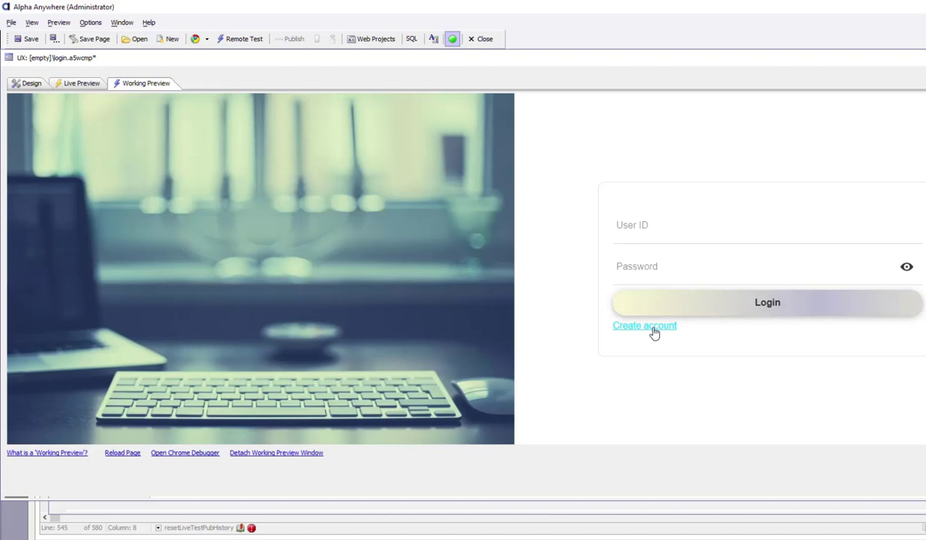
Turn off Allow create account in the Login properties and preview the login form again.
left_click(30, 83)
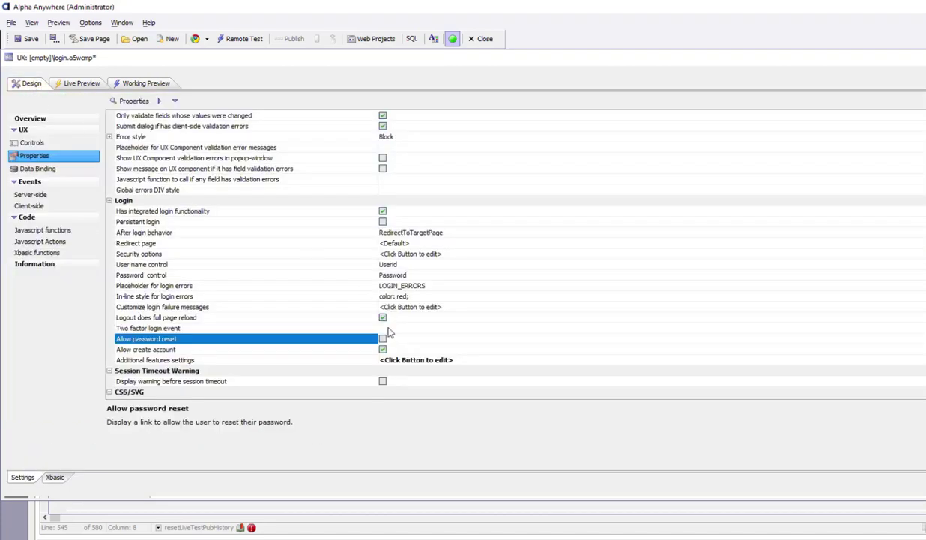
left_click(382, 349)
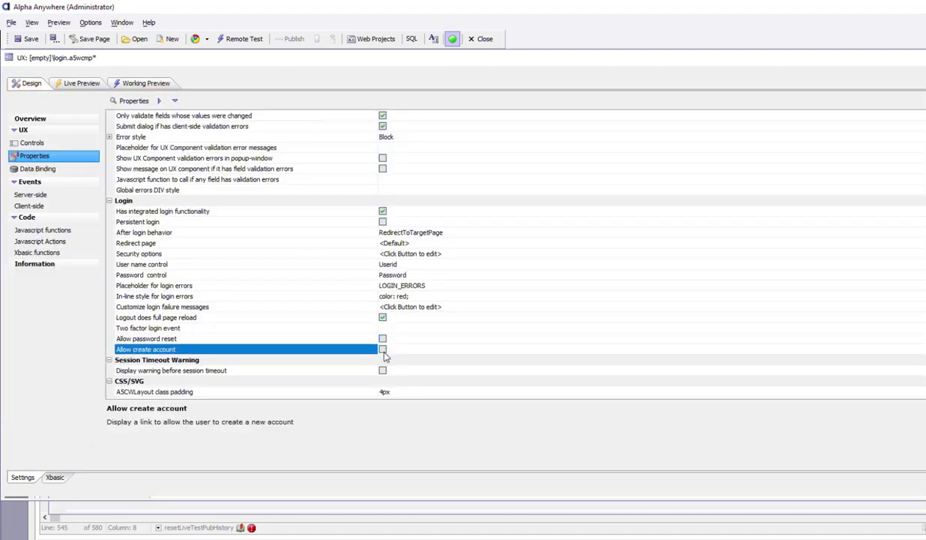
left_click(145, 84)
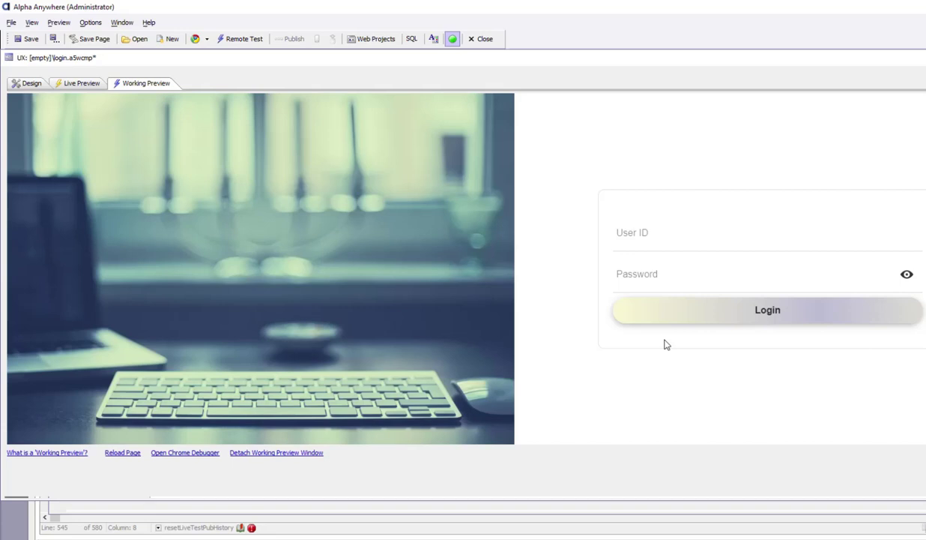
Turn Allow password reset and Allow create account back on in the Login properties.
left_click(30, 83)
left_click(380, 336)
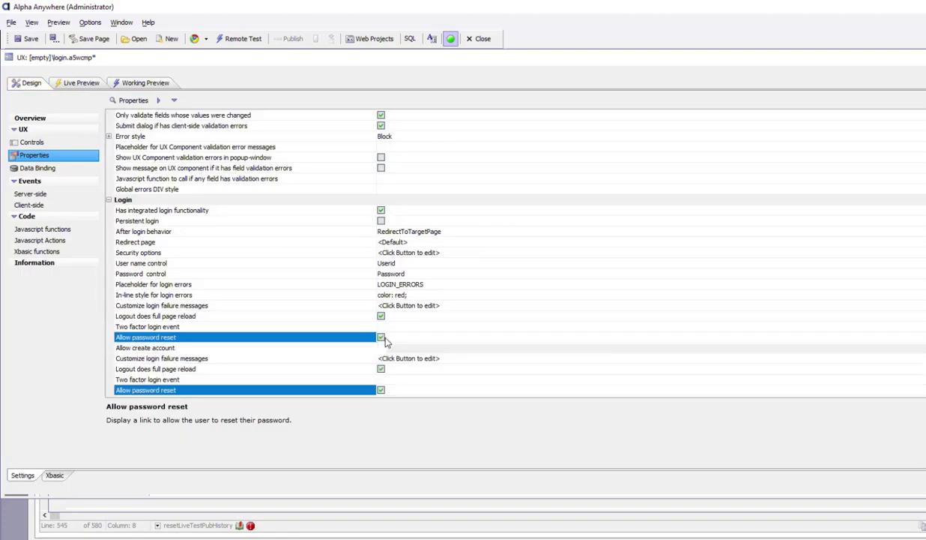
left_click(382, 348)
left_click(381, 349)
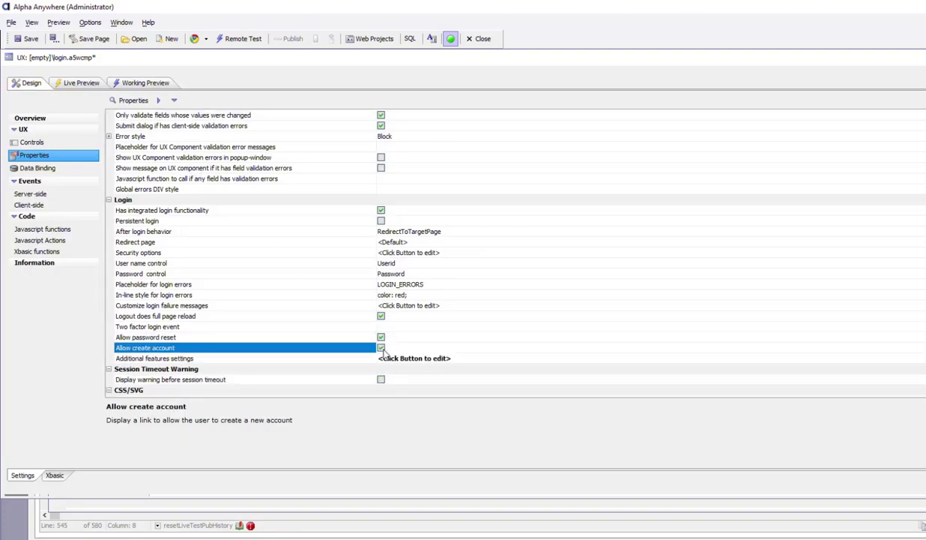
Review the login's Additional features settings and close them without making changes.
double_click(290, 360)
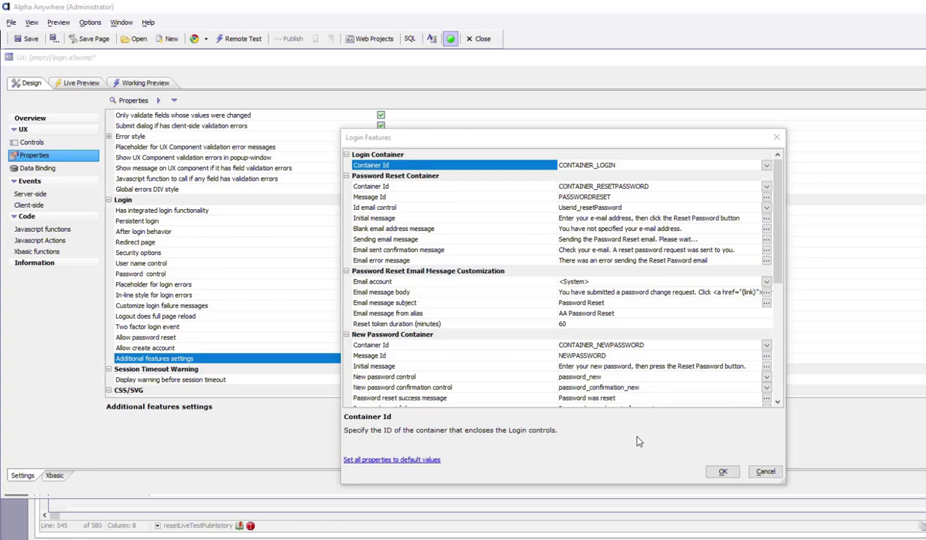
left_click(765, 471)
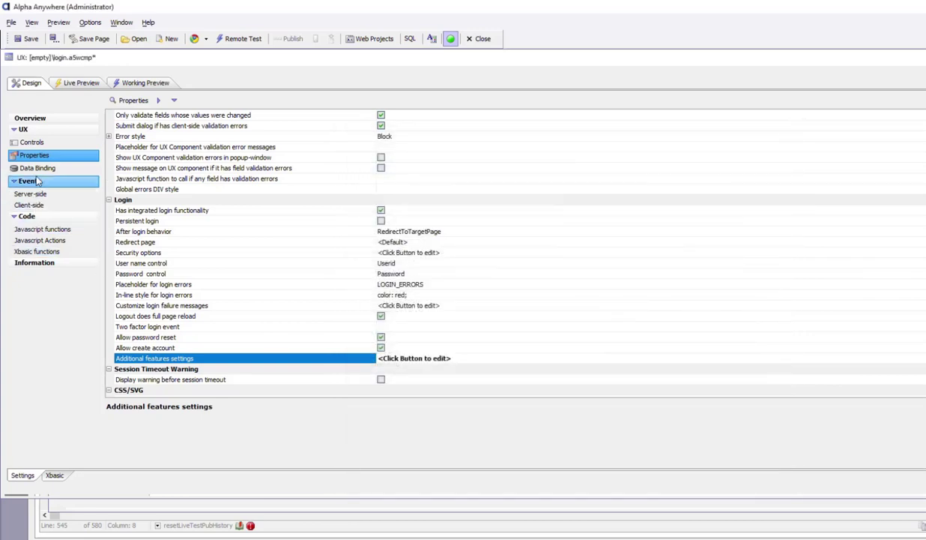
Examine the Userid and Password controls in the control tree and highlight the whole CONTAINER_LOGIN block.
left_click(29, 142)
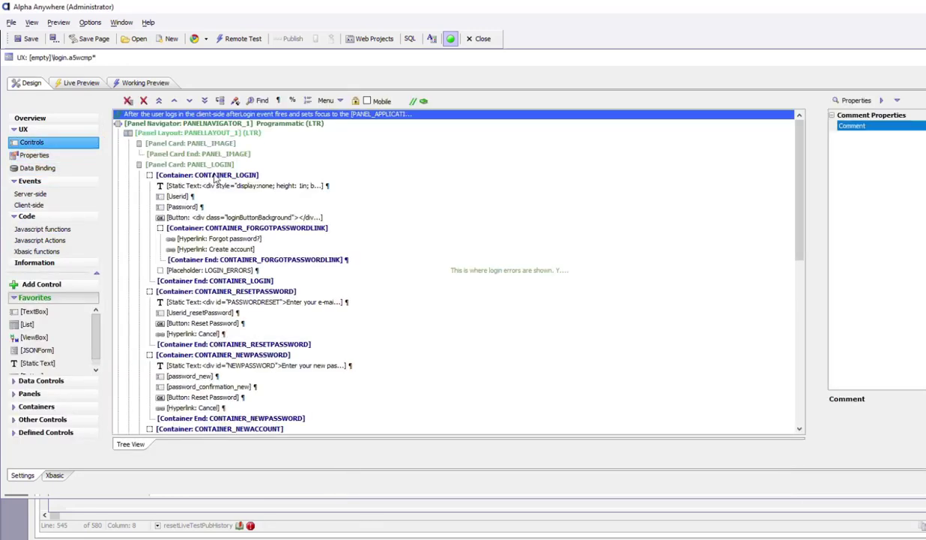
left_click(204, 175)
left_click(182, 195)
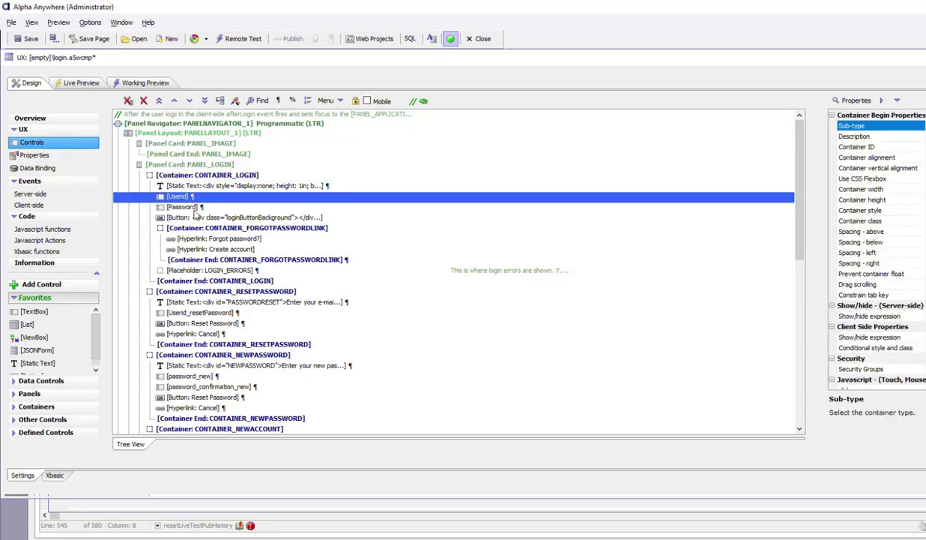
left_click(187, 206)
left_click_drag(218, 177, 232, 283)
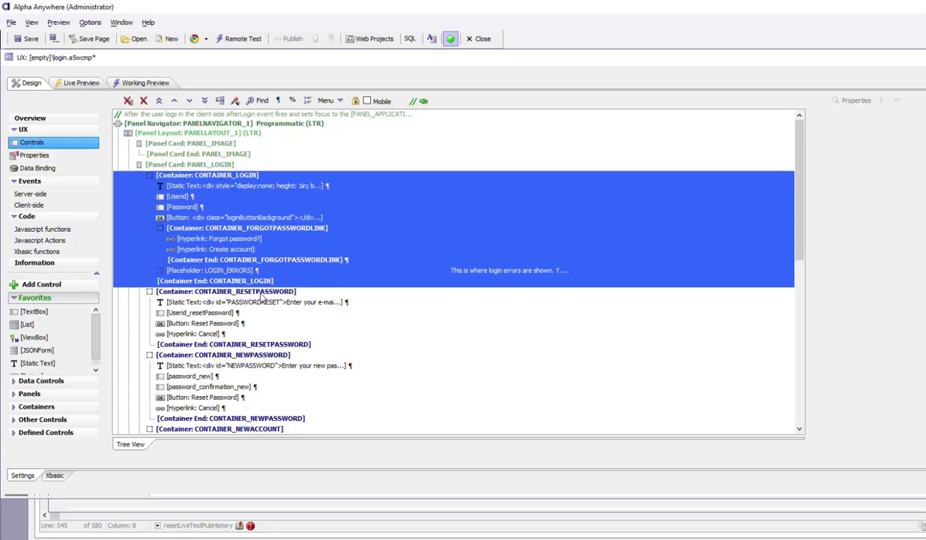
Examine the CONTAINER_NEWPASSWORD, CONTAINER_NEWACCOUNT and CONTAINER_EXTENDEDUSERINFORMATION blocks in the control tree, highlighting each one.
scroll(258, 296, "down", 3)
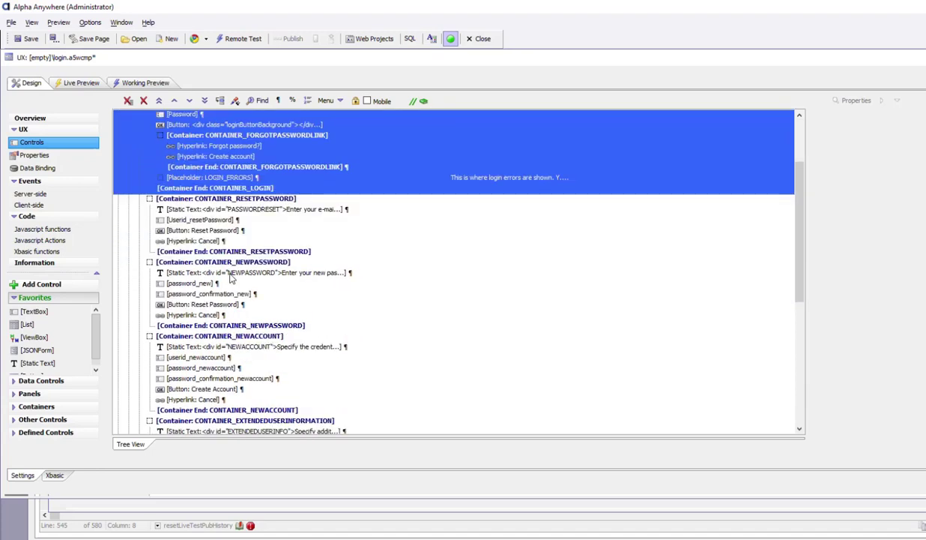
left_click_drag(243, 262, 253, 330)
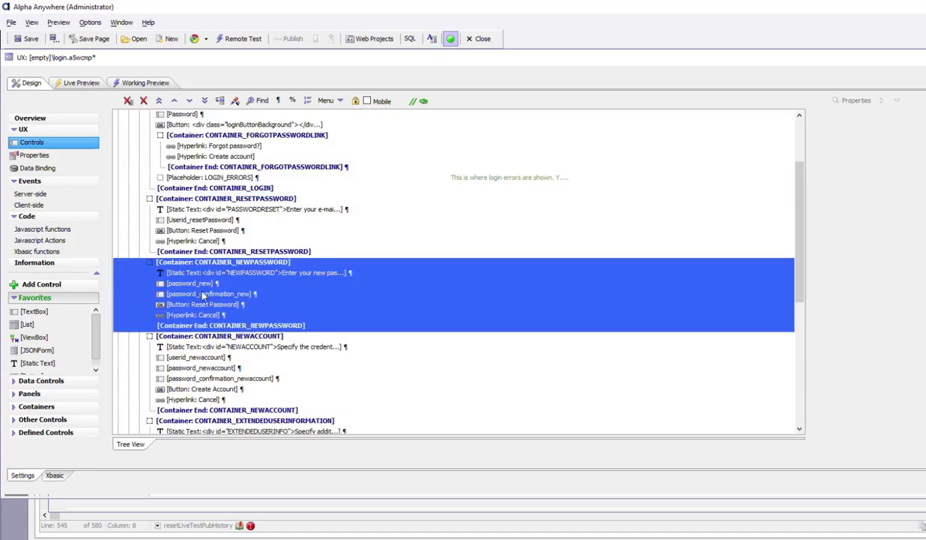
scroll(222, 333, "down", 1)
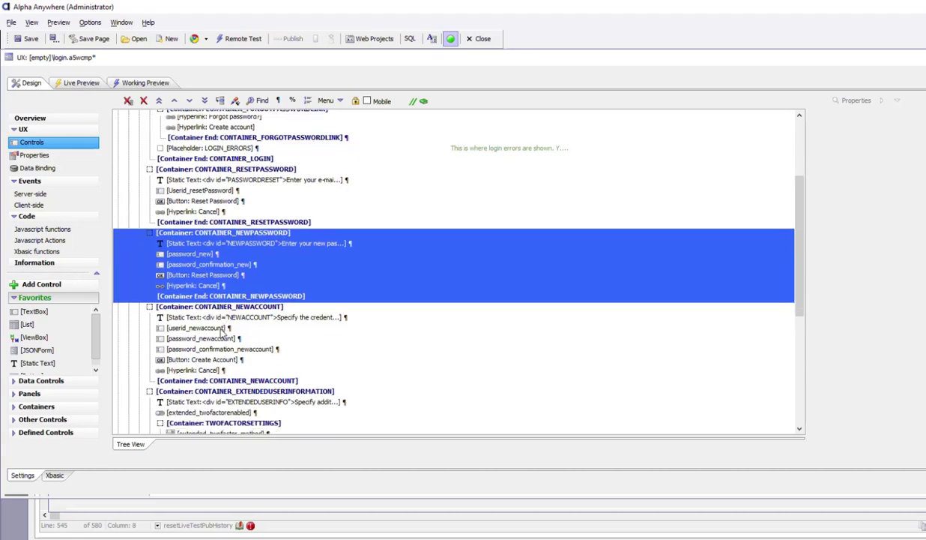
scroll(222, 333, "down", 1)
left_click_drag(222, 272, 245, 352)
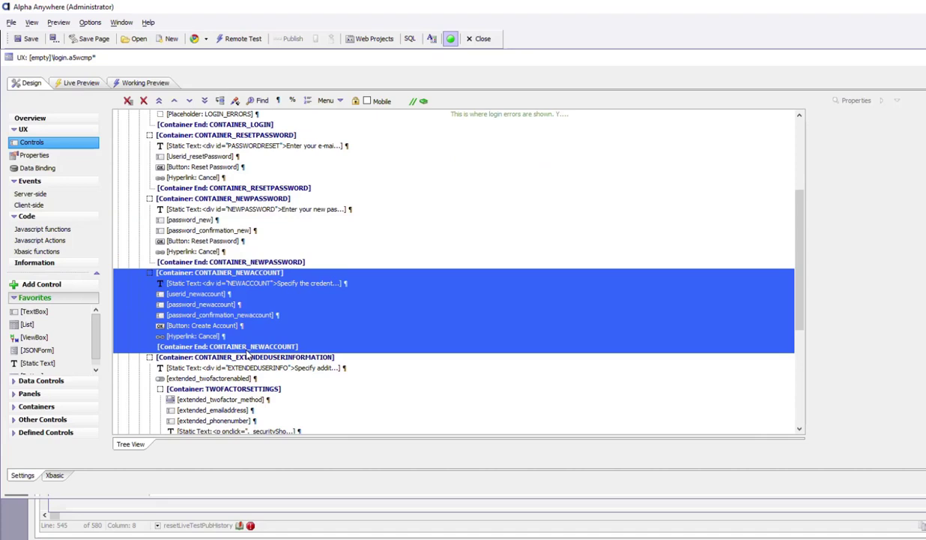
scroll(243, 337, "down", 3)
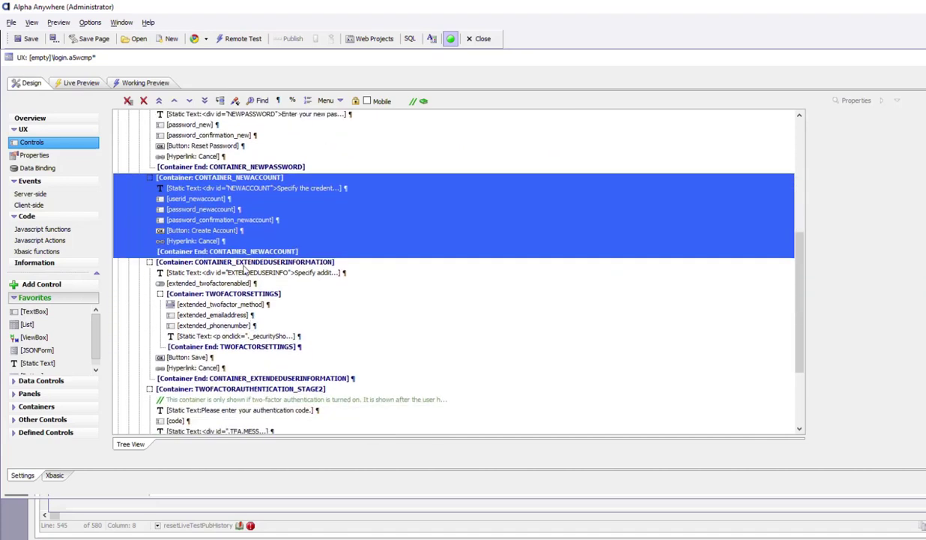
left_click_drag(244, 267, 276, 381)
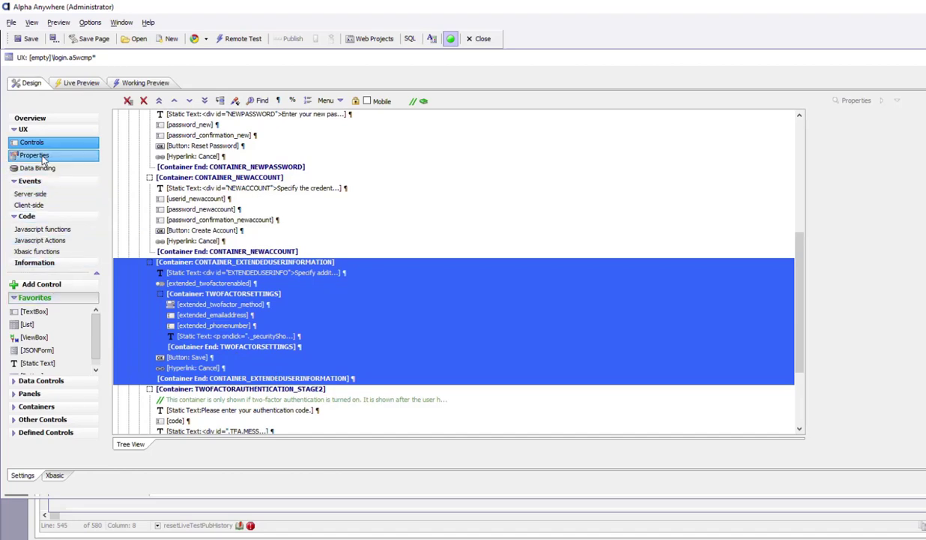
left_click(231, 177)
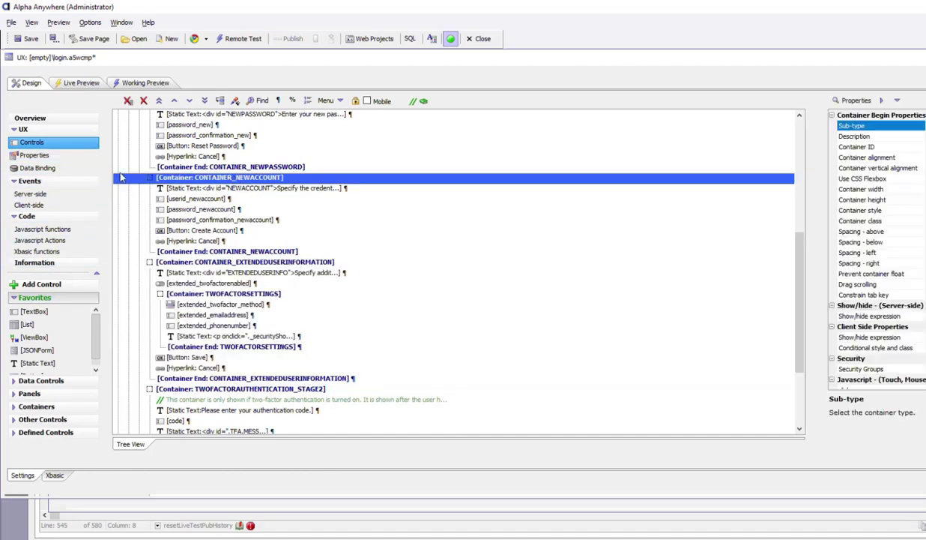
In the Additional features settings, choose CONTAINER_RESETPASSWORD as the Password Reset Container and accept the settings.
left_click(37, 156)
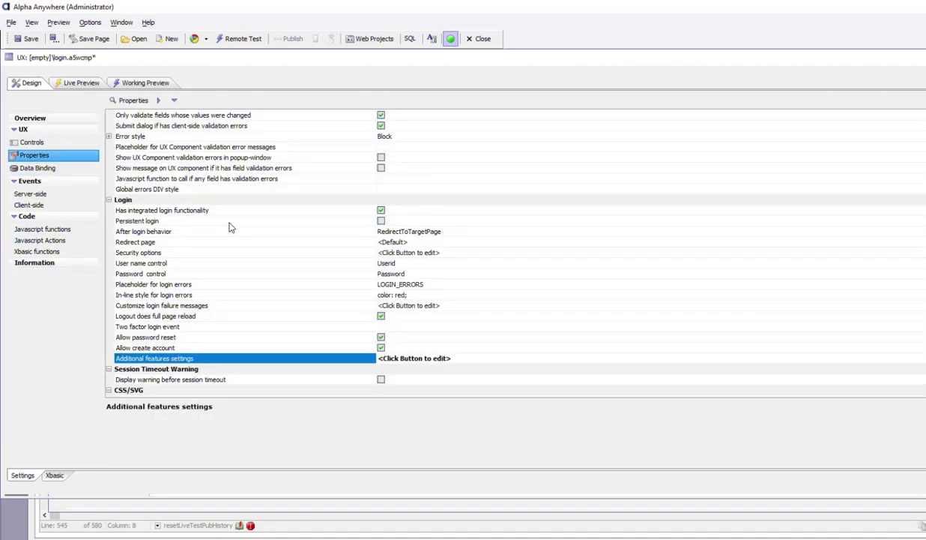
double_click(313, 363)
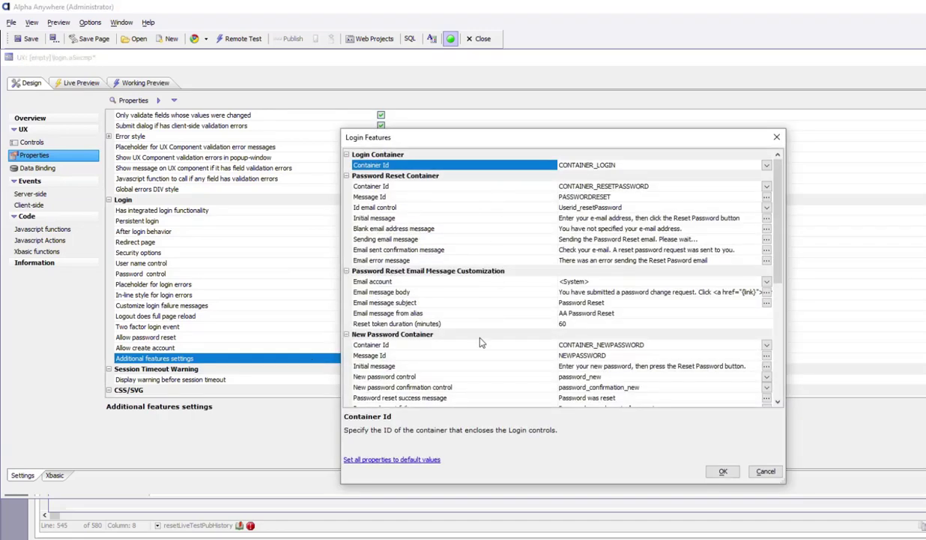
left_click(397, 187)
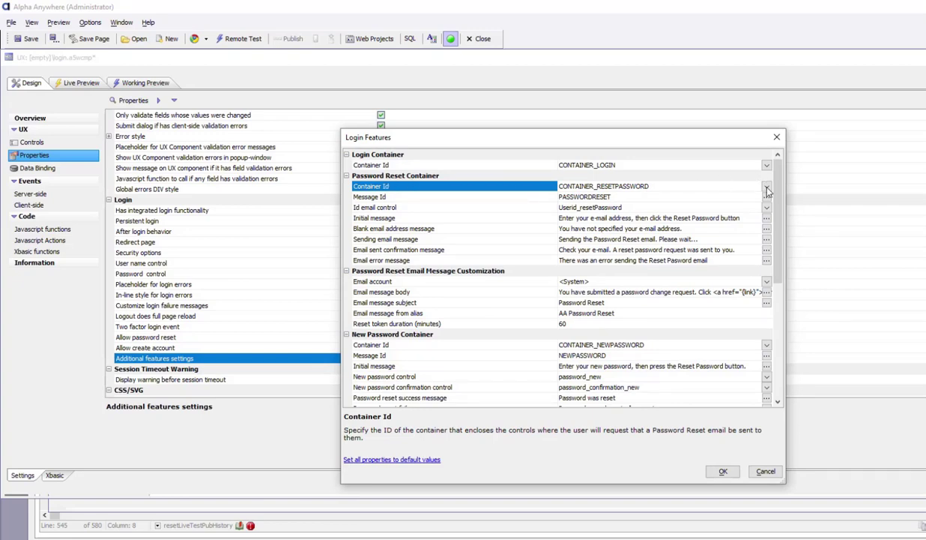
left_click(742, 186)
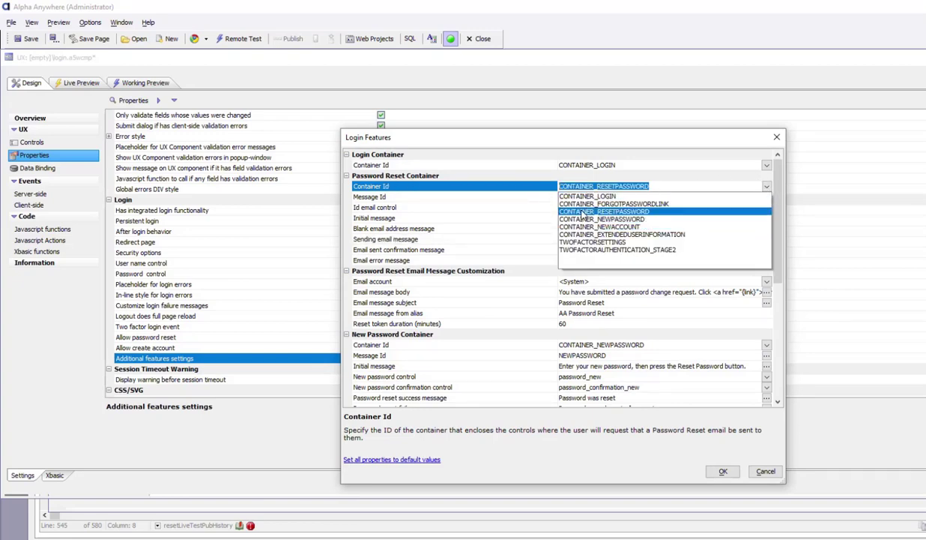
left_click(583, 212)
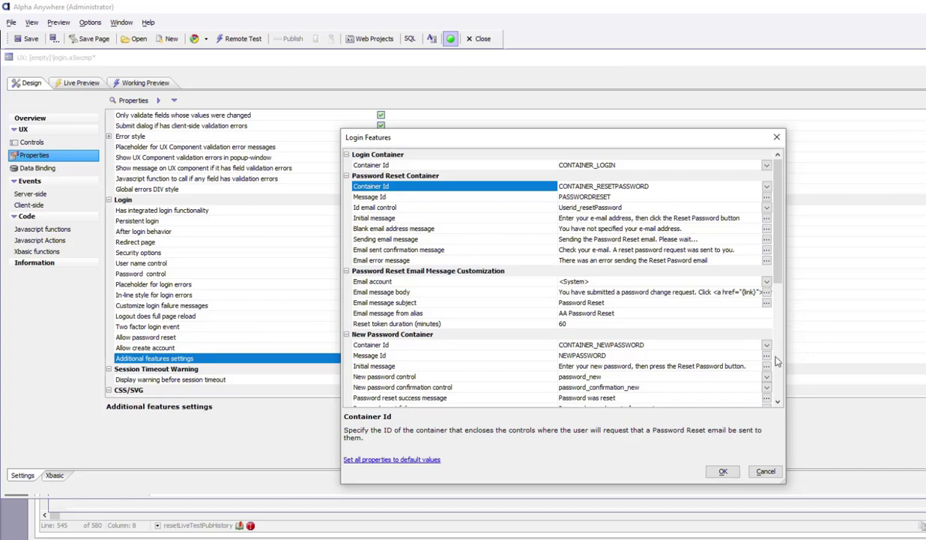
left_click(721, 472)
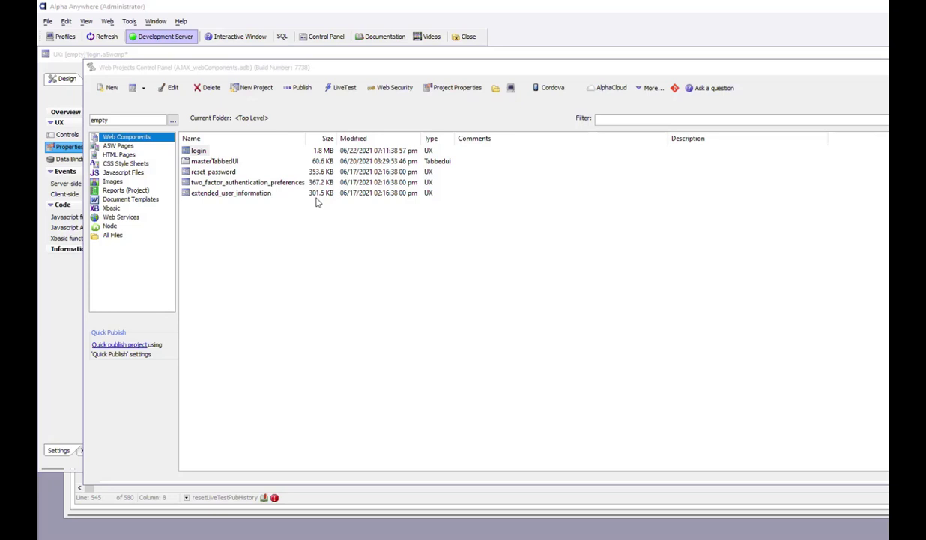
Open the login A5W page to examine the source that loads the login component, and close it.
left_click(195, 151)
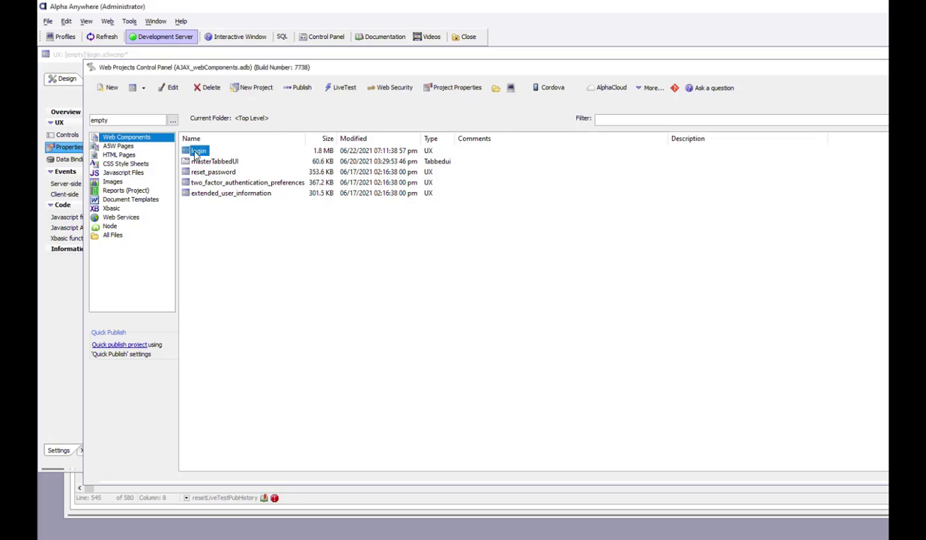
left_click(129, 146)
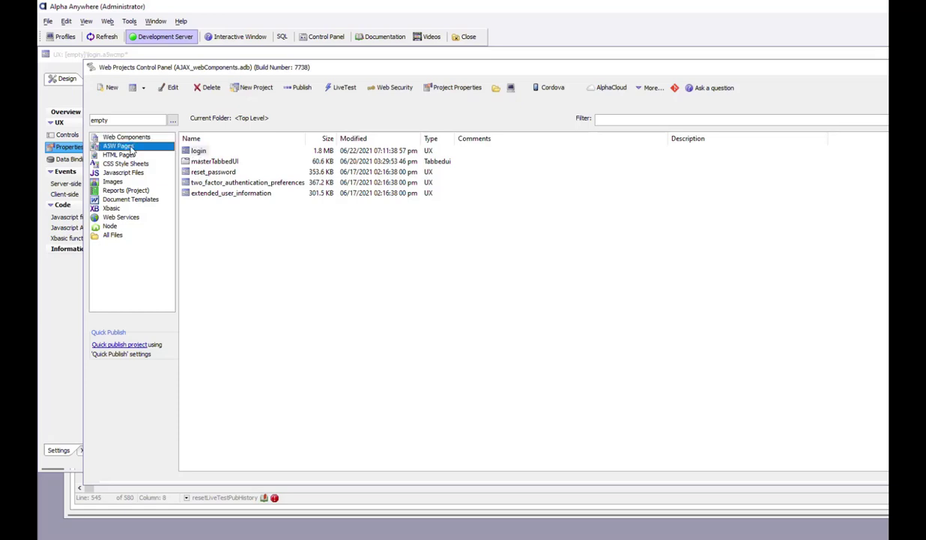
double_click(197, 151)
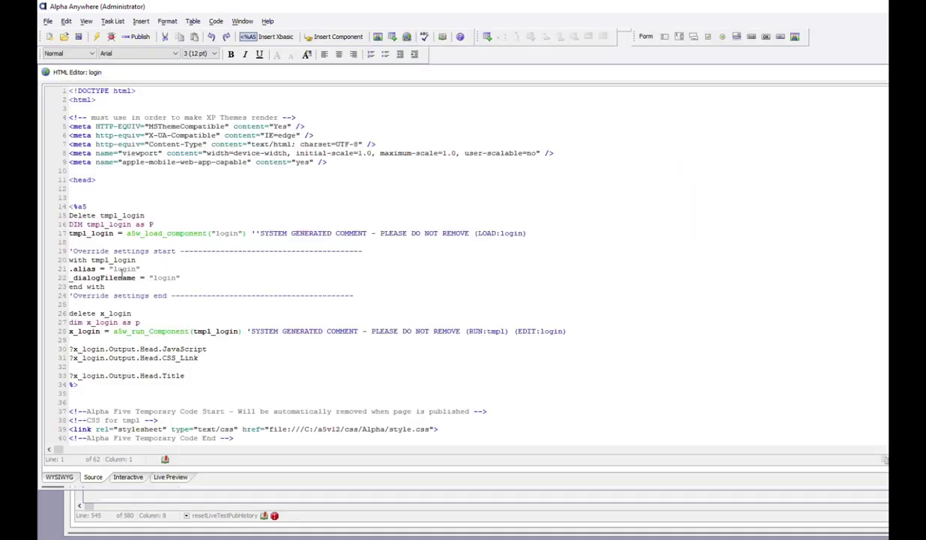
double_click(46, 73)
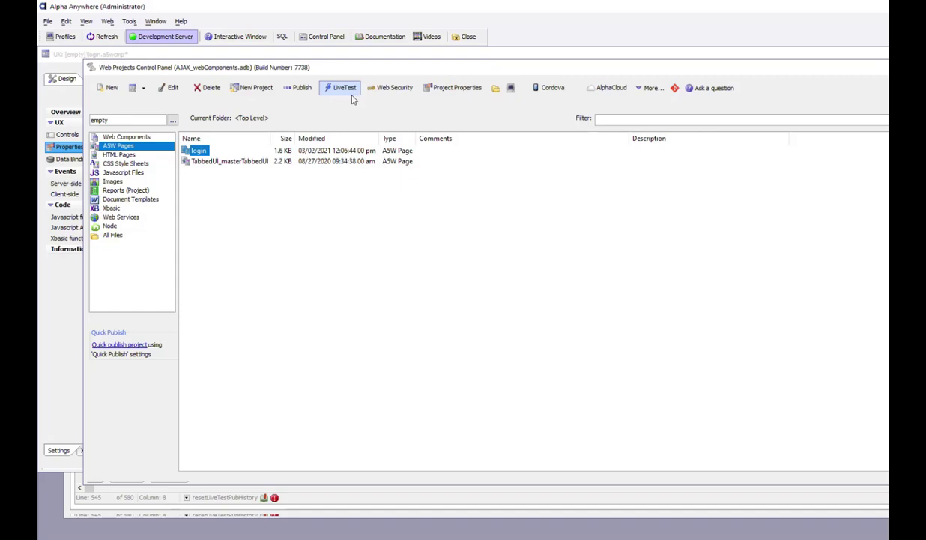
Run a Live Test of login.a5w on the Development server and widen the restored browser window showing the login page.
left_click(347, 90)
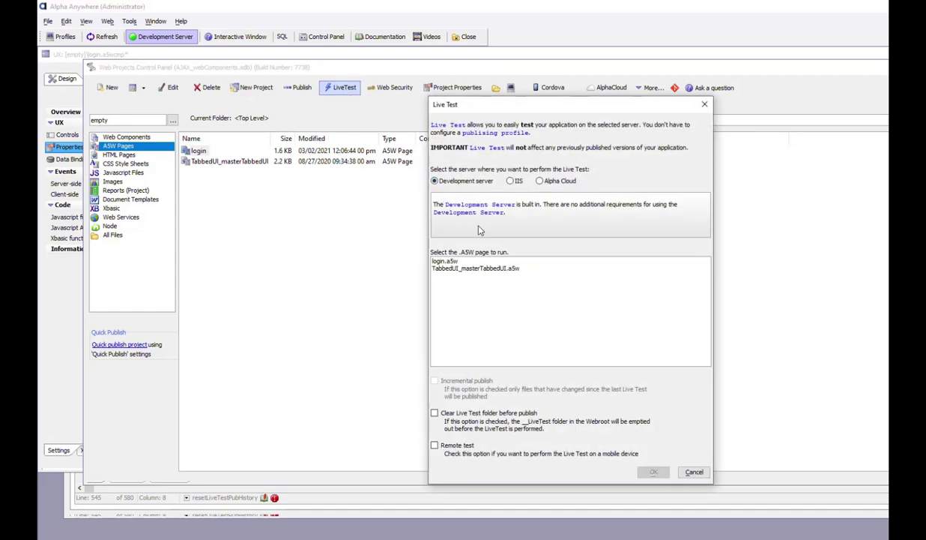
left_click(444, 261)
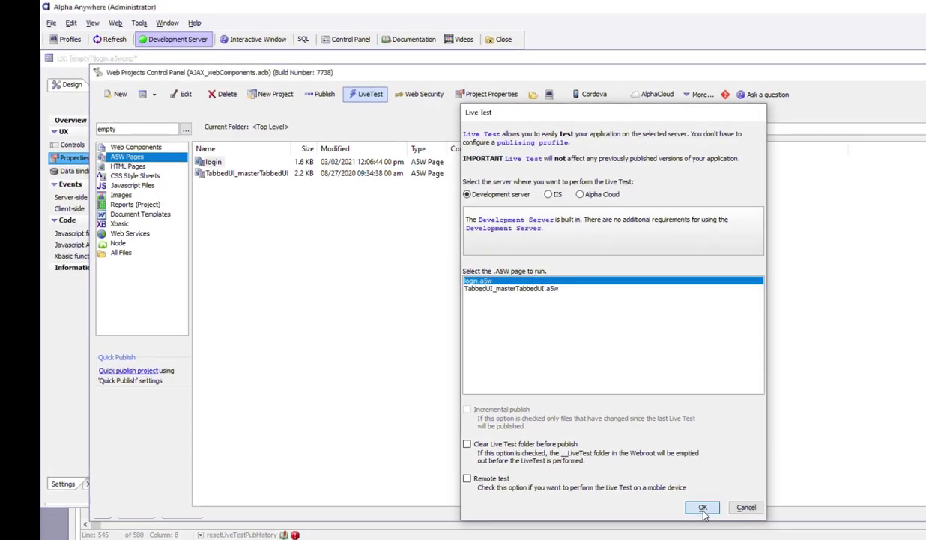
left_click(703, 508)
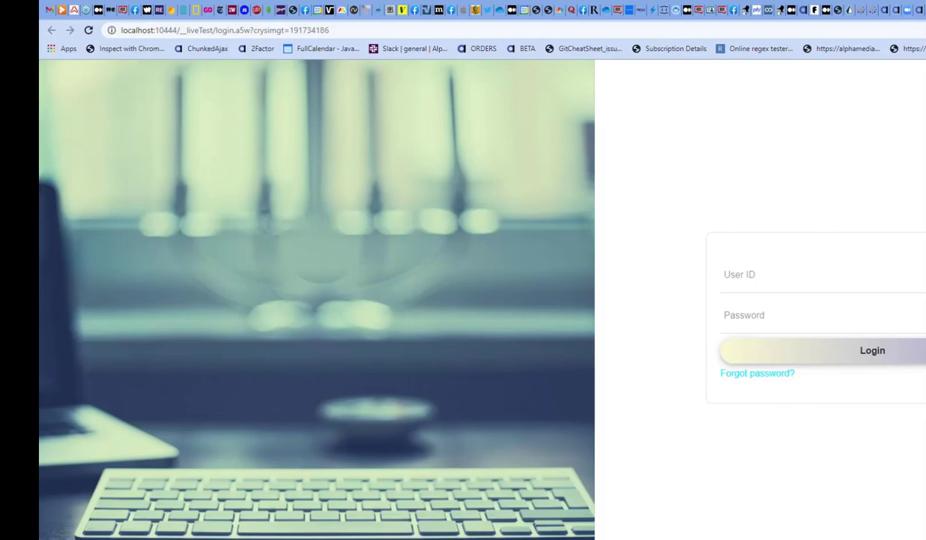
key("super+Down")
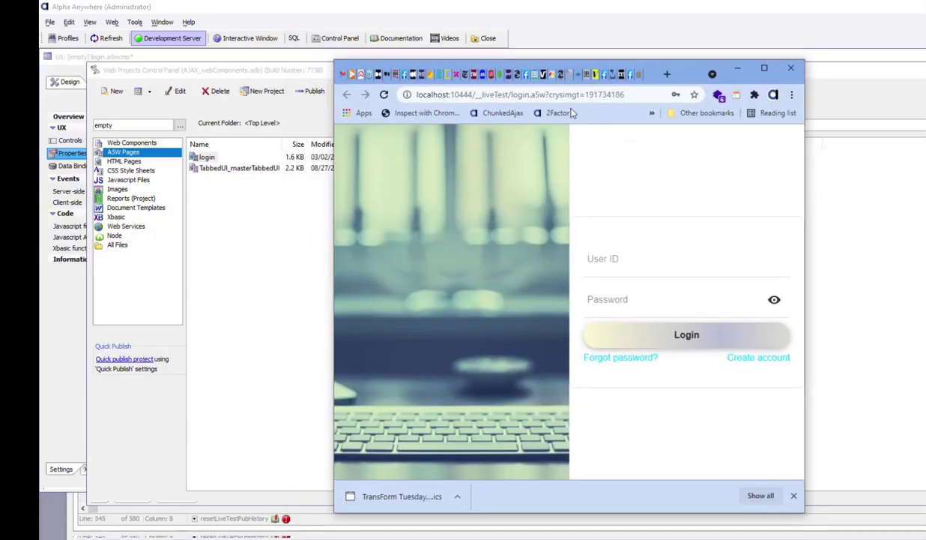
left_click_drag(647, 63, 422, 29)
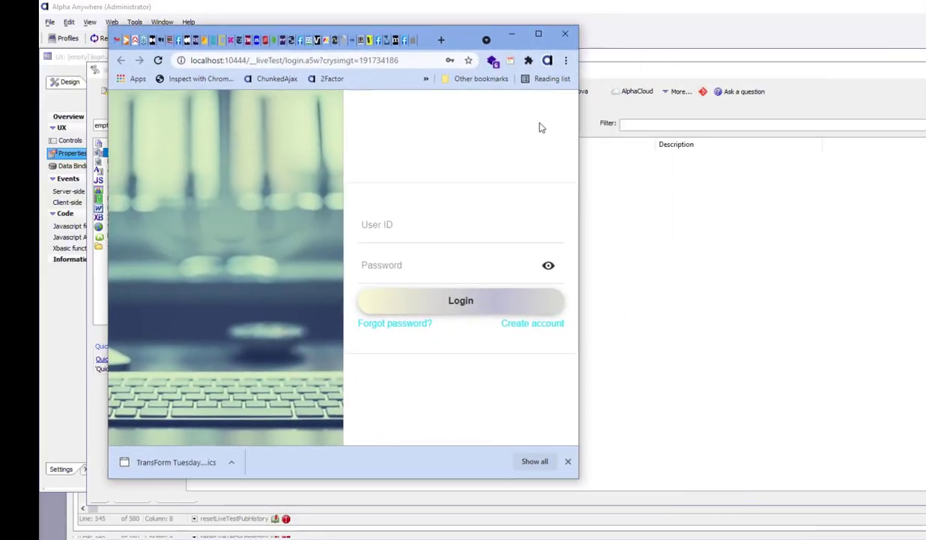
left_click_drag(578, 206, 795, 213)
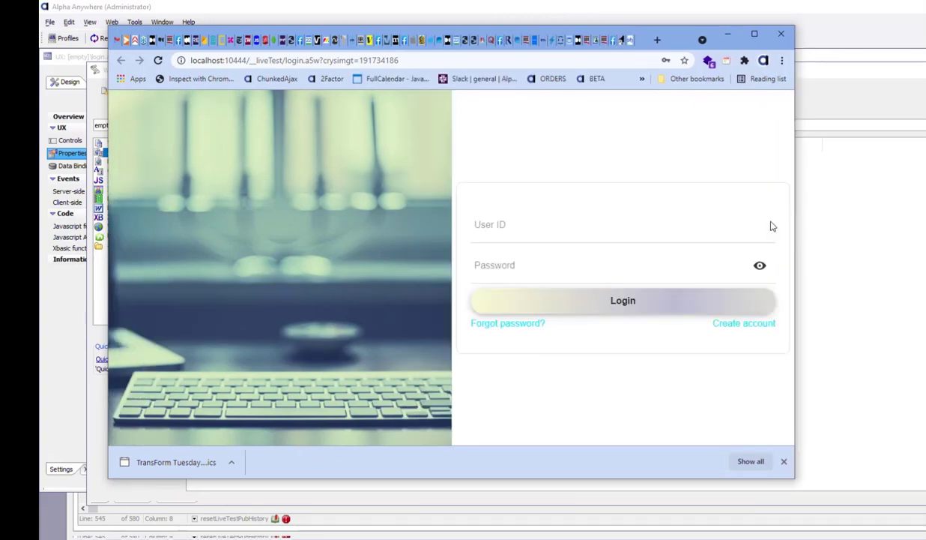
Log in with a suggested user ID and the account password, declining the browser's offer to update the saved password.
left_click(538, 238)
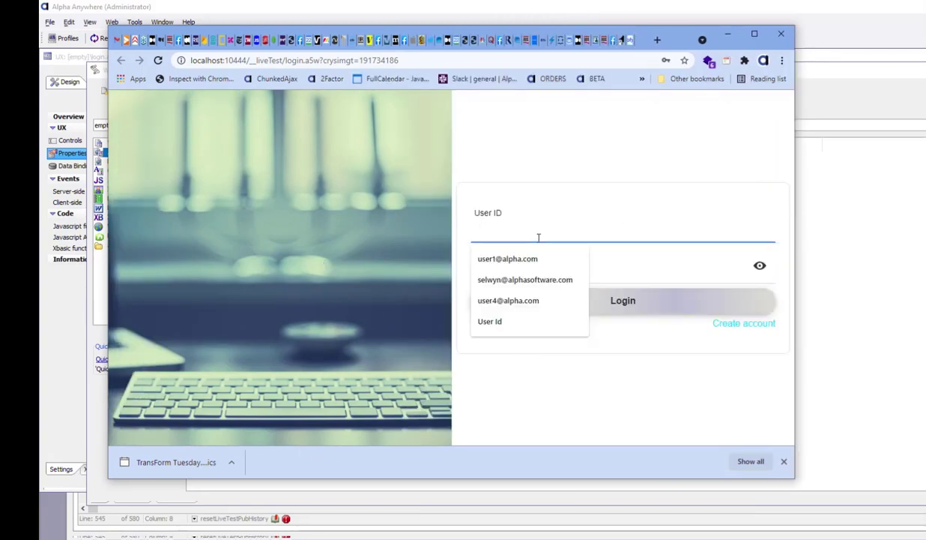
left_click(504, 261)
left_click(503, 263)
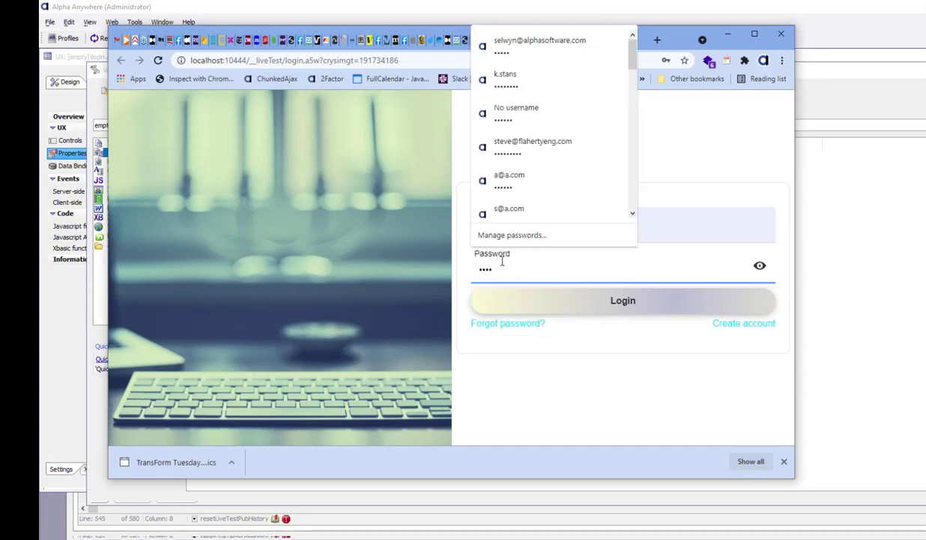
type("••••••••••")
left_click(616, 302)
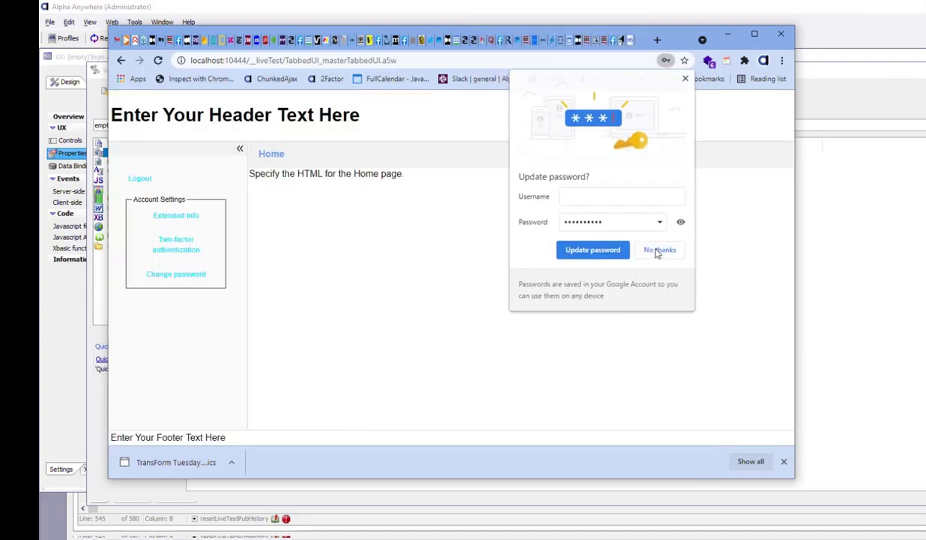
left_click(658, 250)
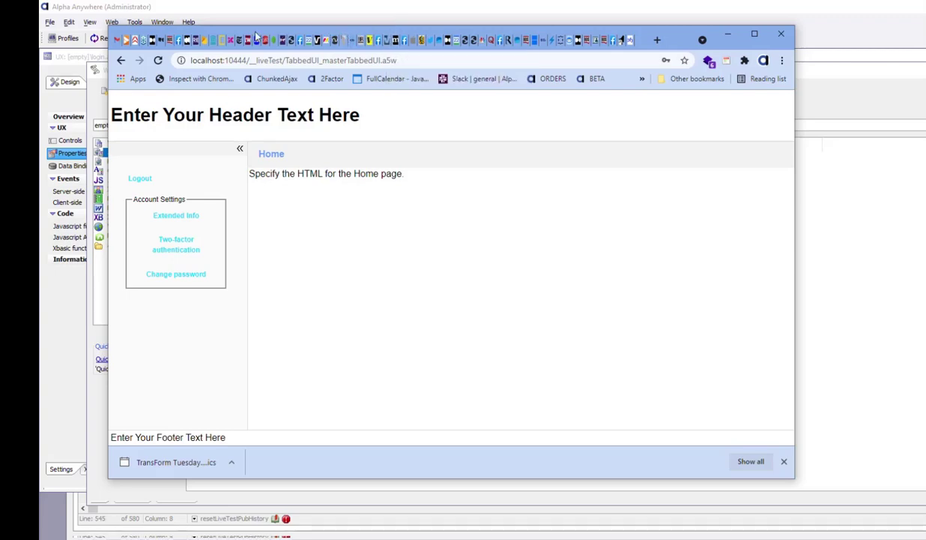
Return to the Web Projects Control Panel, review the project's web security policy and login options, and accept them unchanged.
left_click_drag(219, 33, 925, 98)
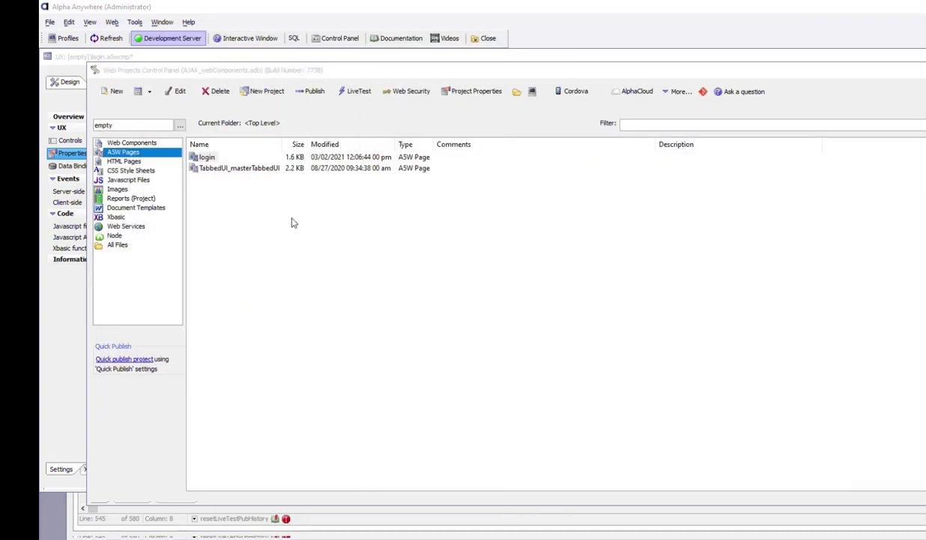
left_click(127, 143)
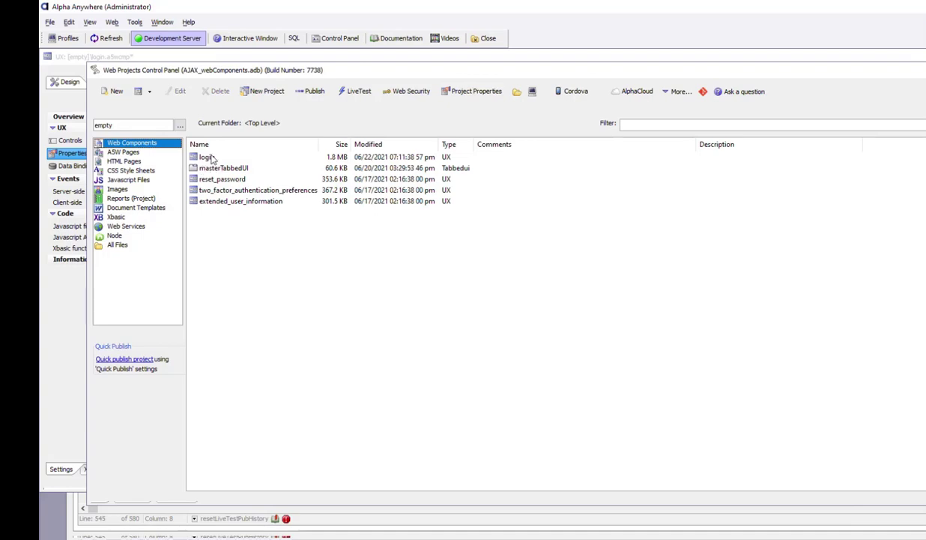
left_click(405, 92)
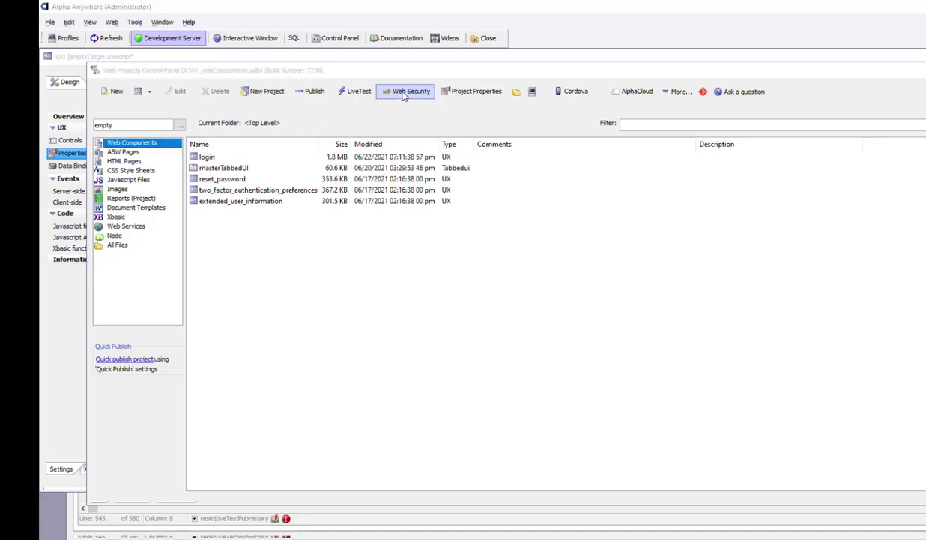
left_click(411, 109)
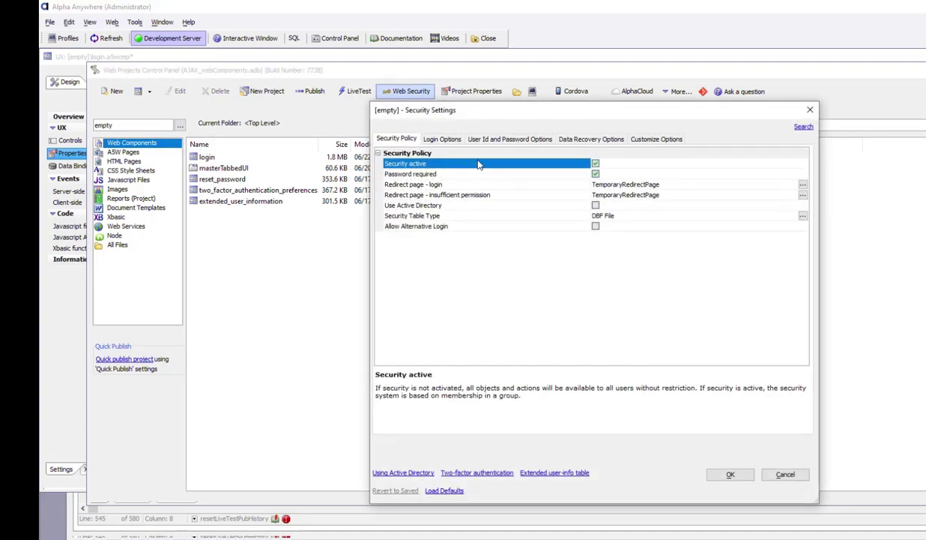
left_click(422, 135)
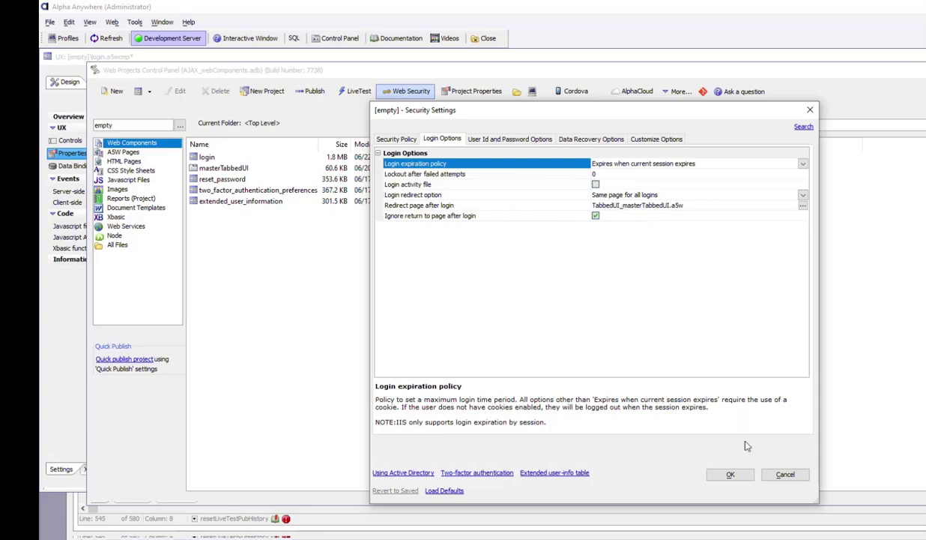
left_click(725, 473)
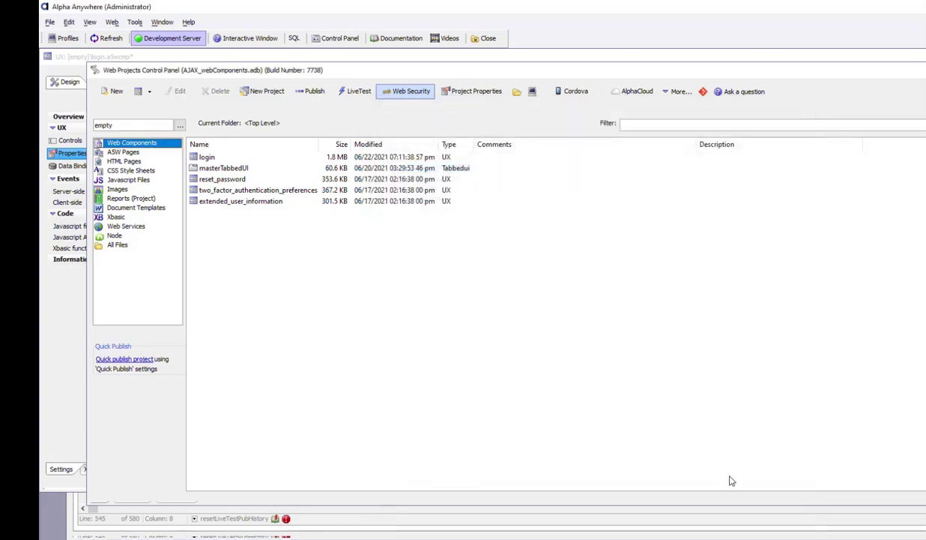
In the login component's properties, examine Persistent login and the After login behavior choices, keeping RedirectToTargetPage.
double_click(206, 159)
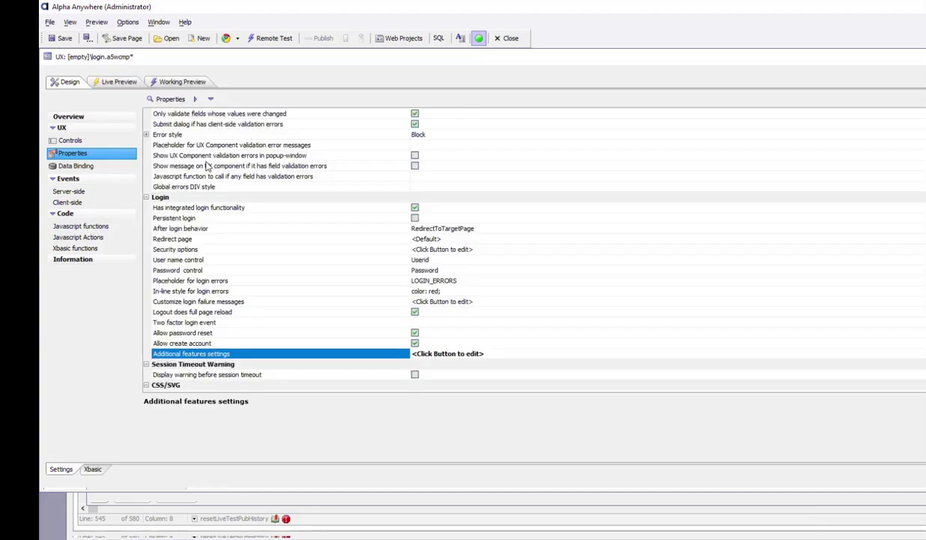
left_click(190, 218)
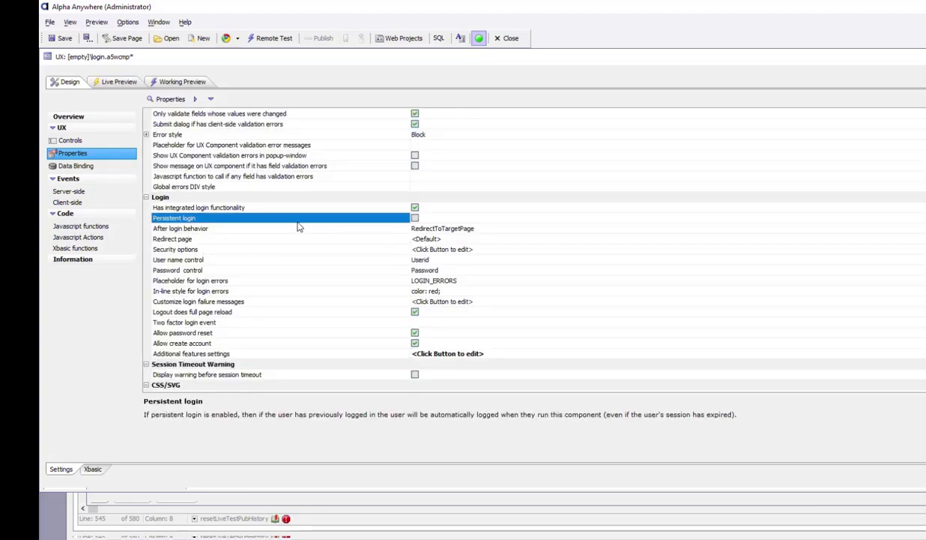
left_click(251, 233)
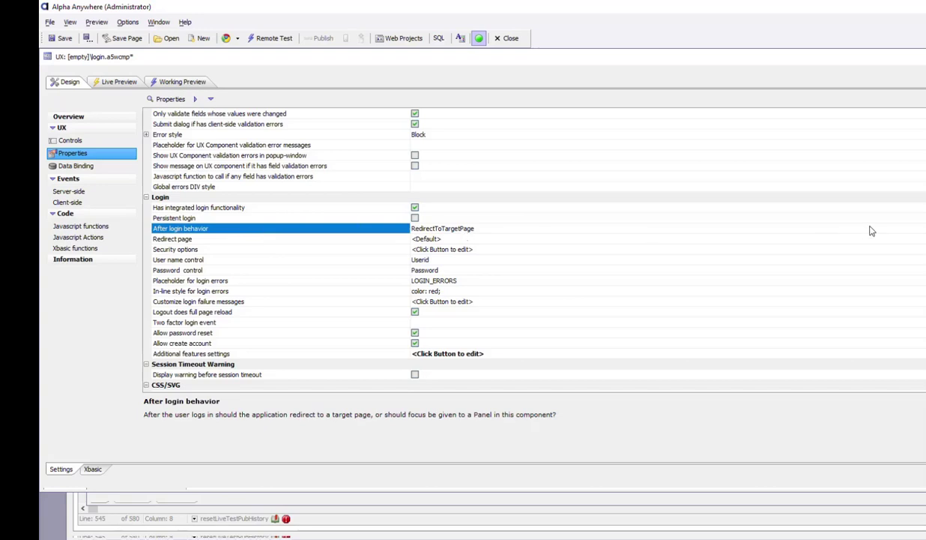
left_click(563, 229)
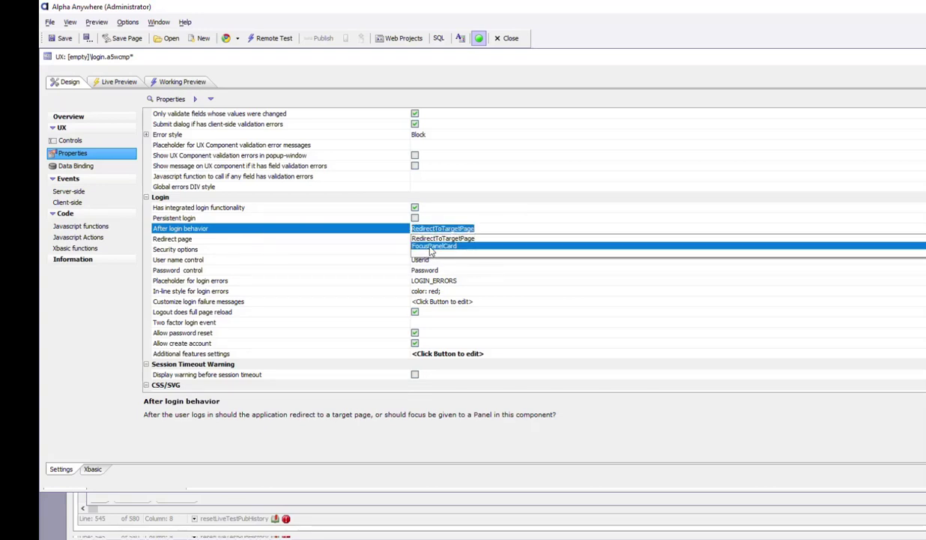
key("Up")
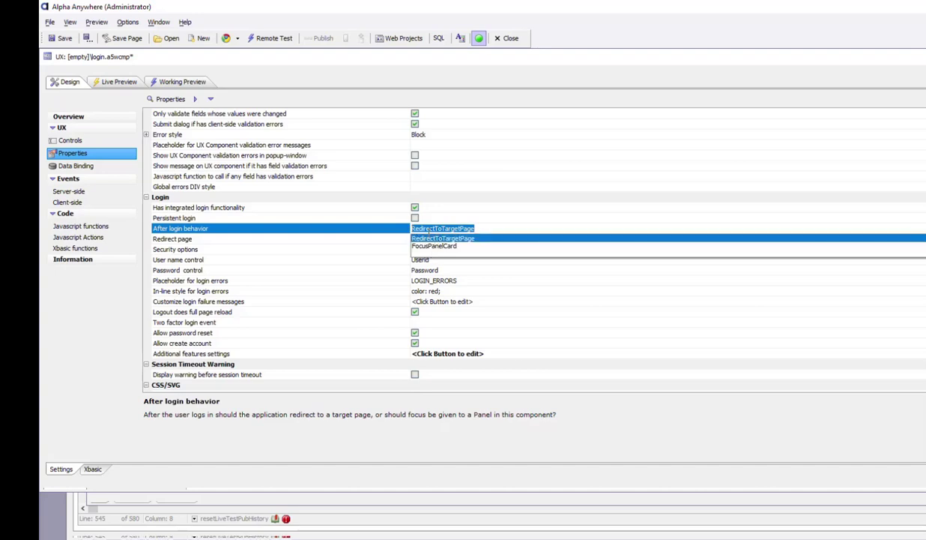
key("Return")
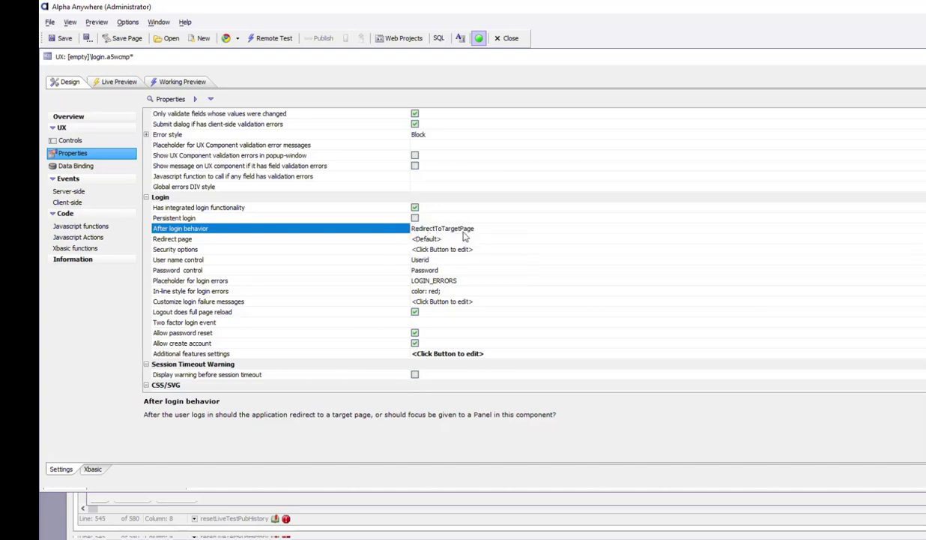
Review the pages available for the Redirect page property and cancel without changing it.
left_click(450, 240)
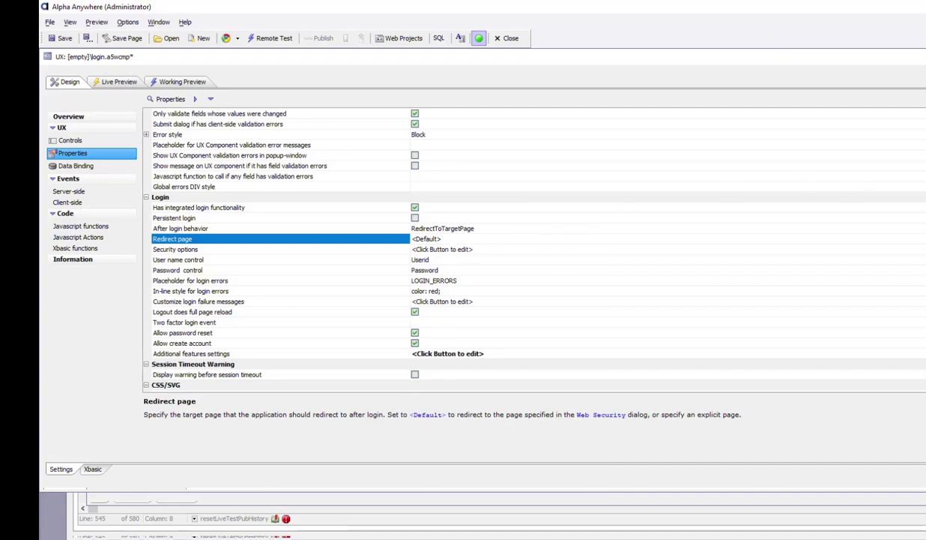
left_click(922, 238)
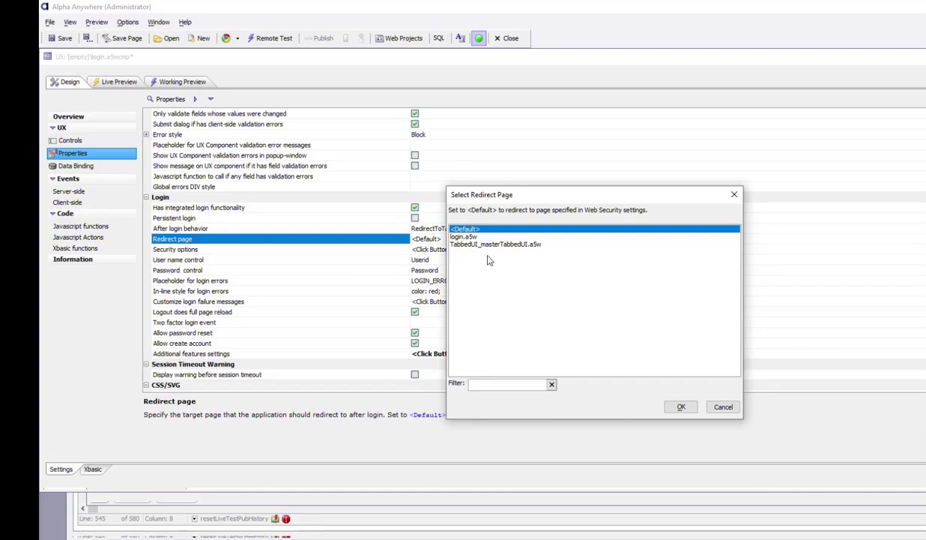
left_click(721, 412)
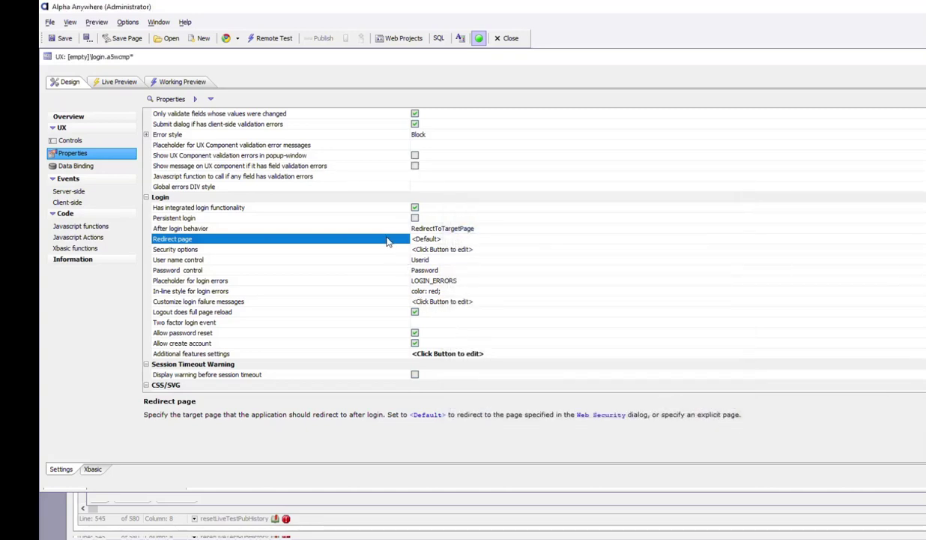